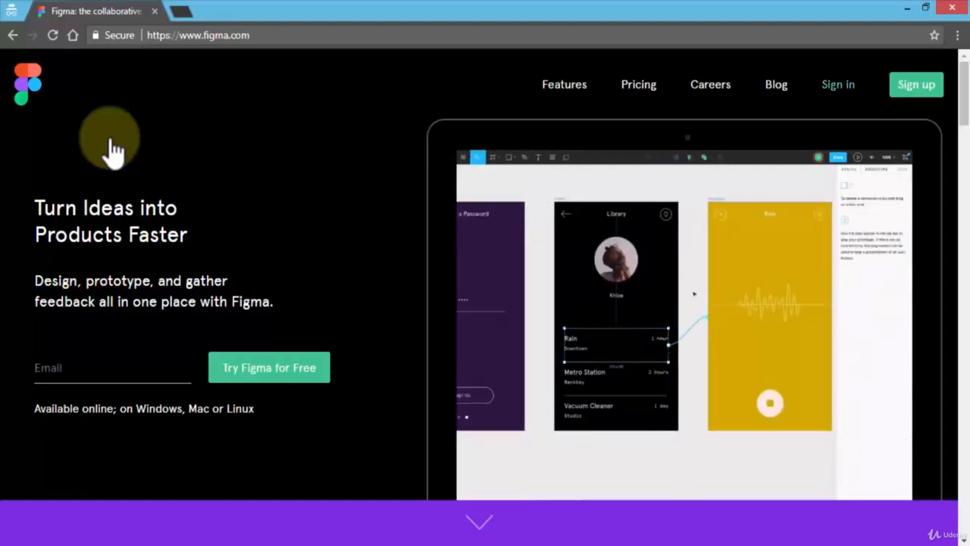
Sign in to Figma with the saved account e-mail and the account password
click(838, 85)
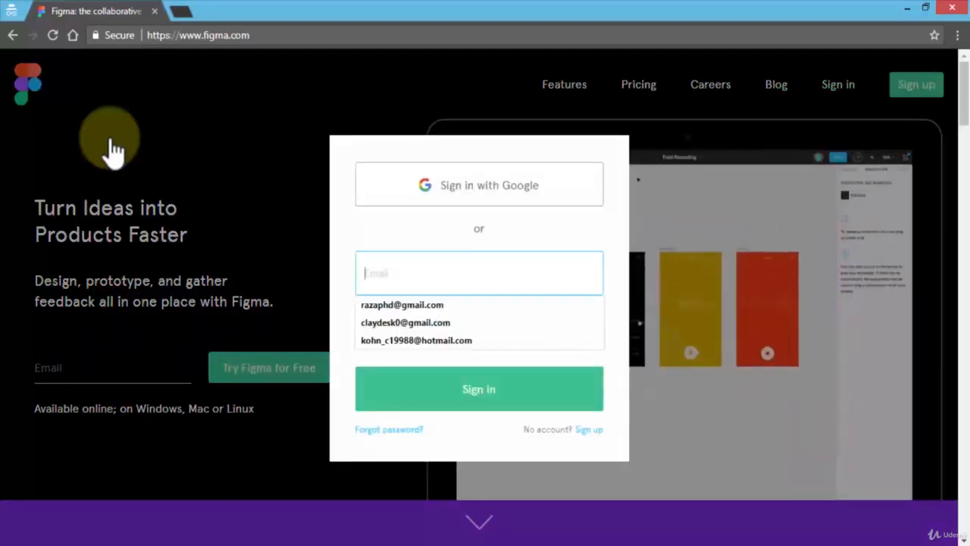
text(clay)
key(Down)
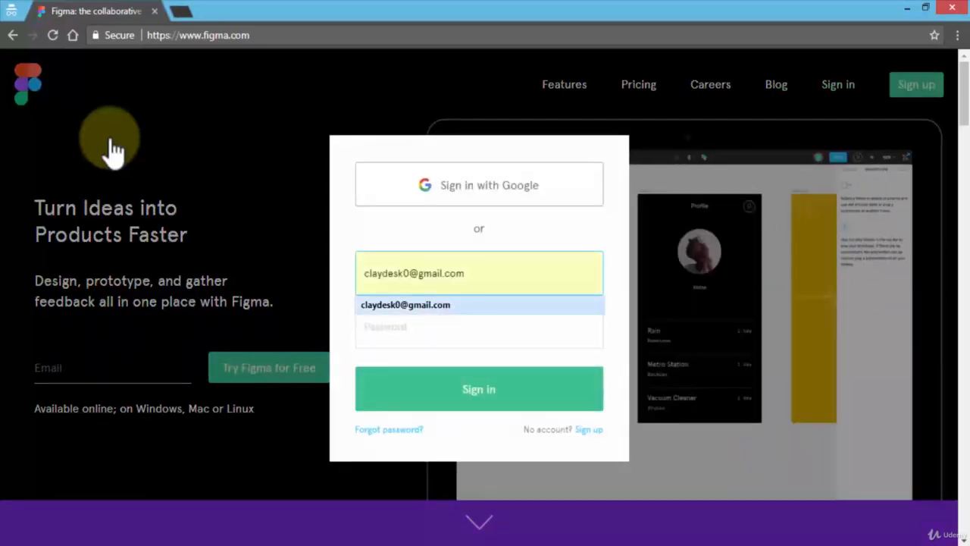
key(Tab)
text(••••••••)
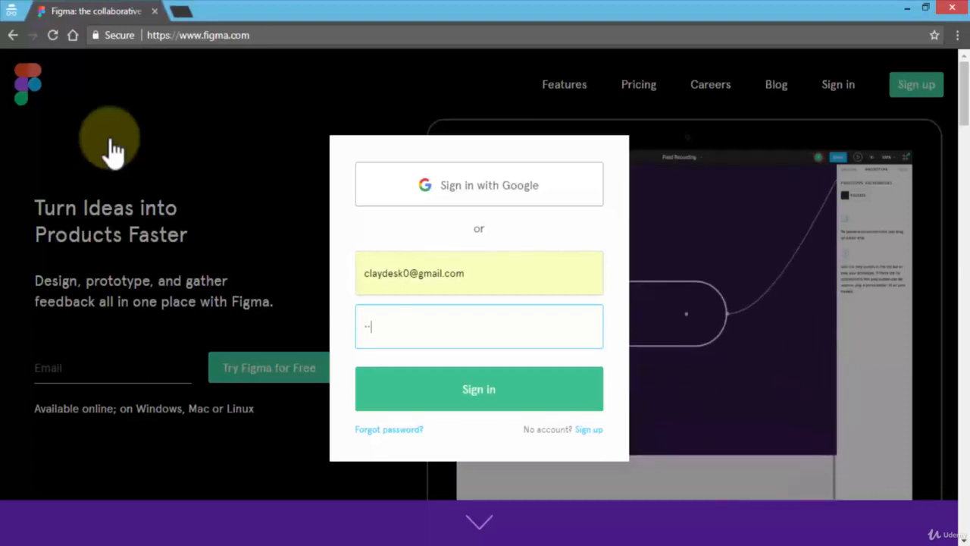
key(Return)
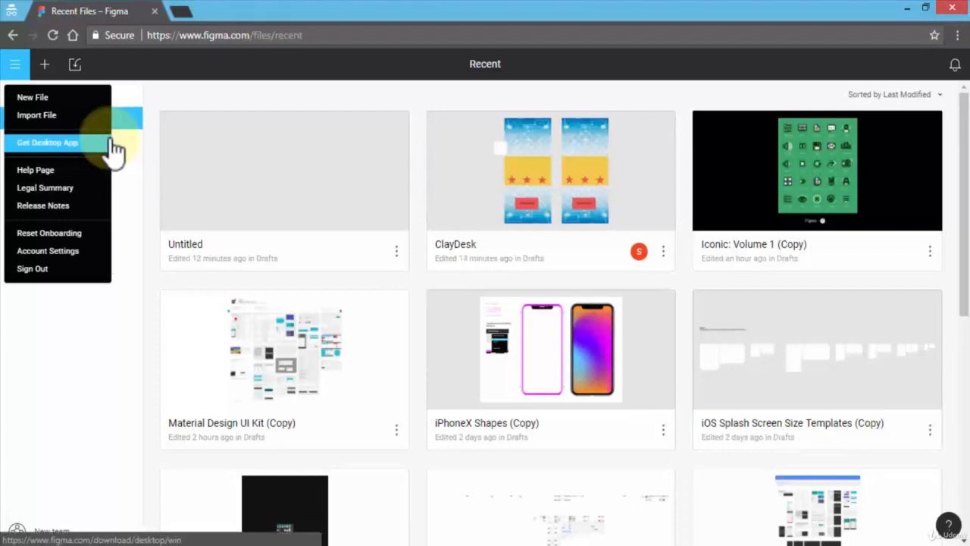
Create a new blank file, and look through the file browser's search, drafts and deleted files
click(45, 65)
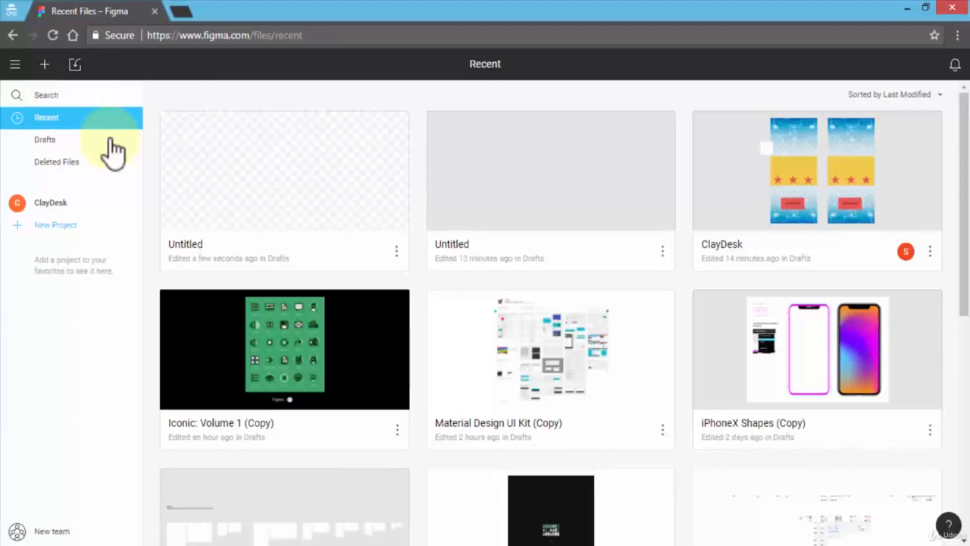
key(ctrl+f)
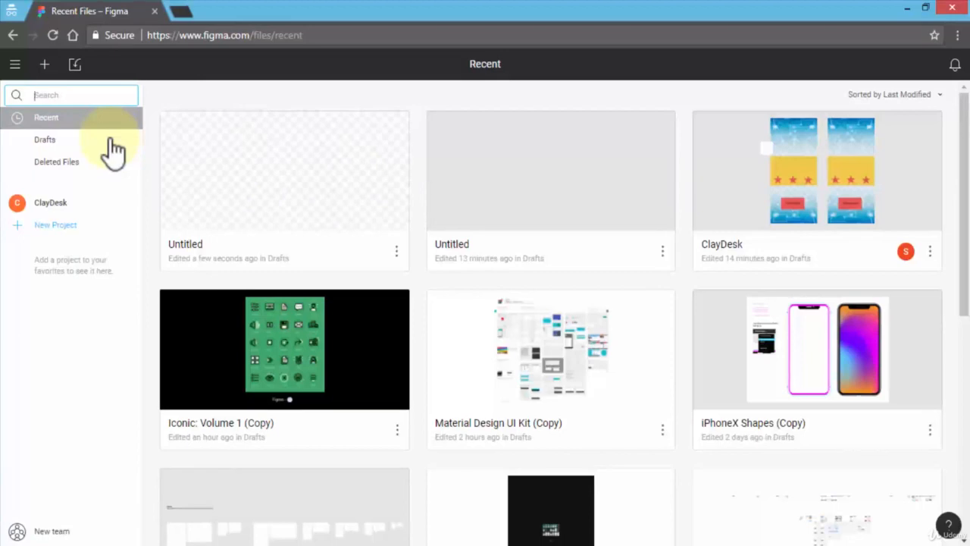
click(112, 147)
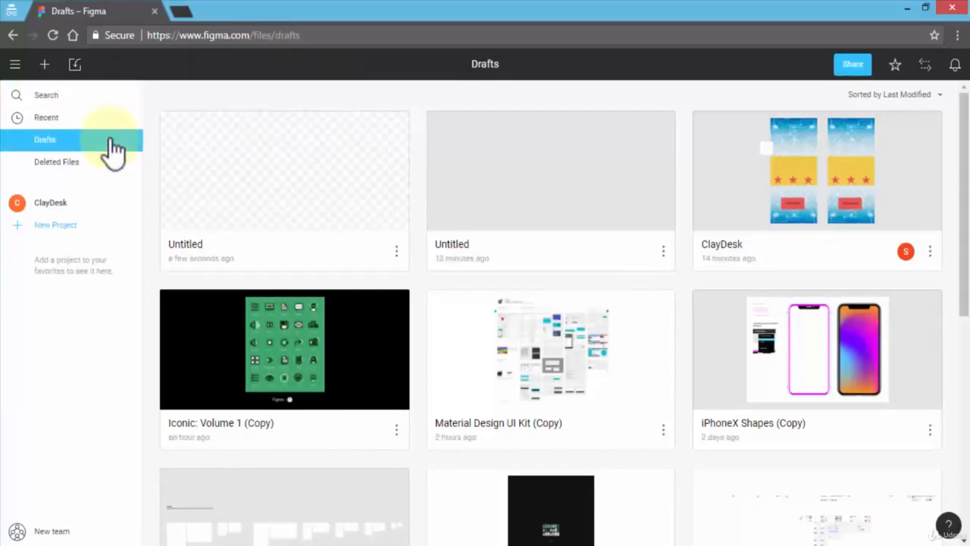
click(112, 152)
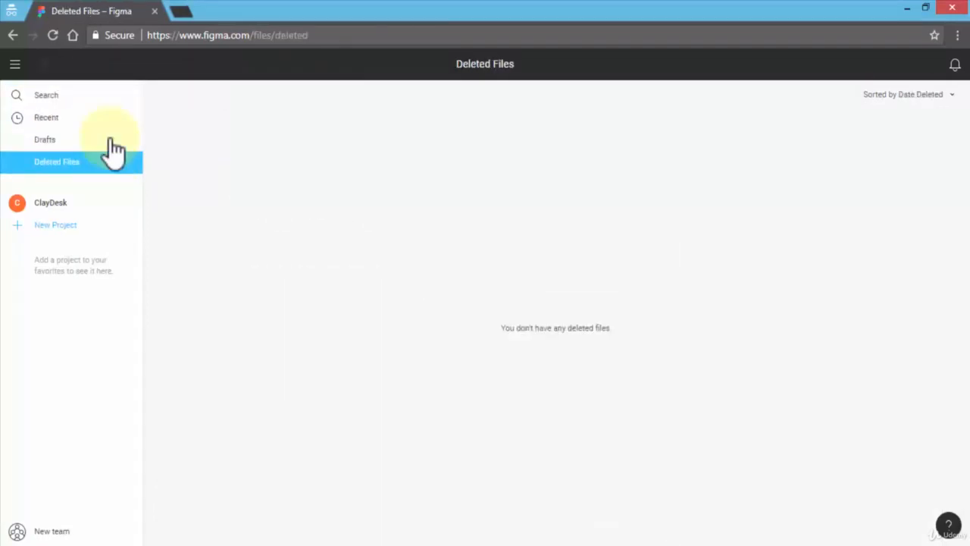
key(Down)
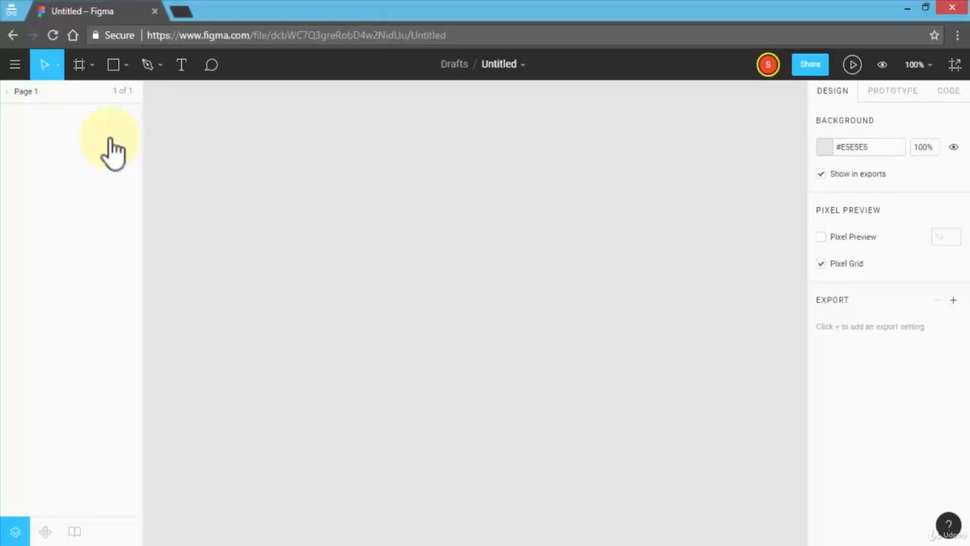
Leave the untitled file and open the ClayDesk file from the recent files
click(12, 36)
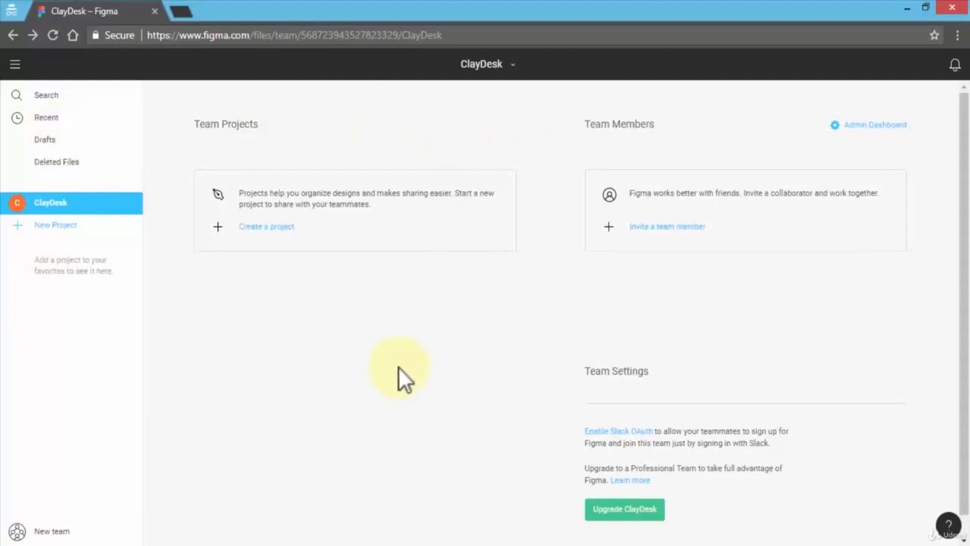
click(55, 119)
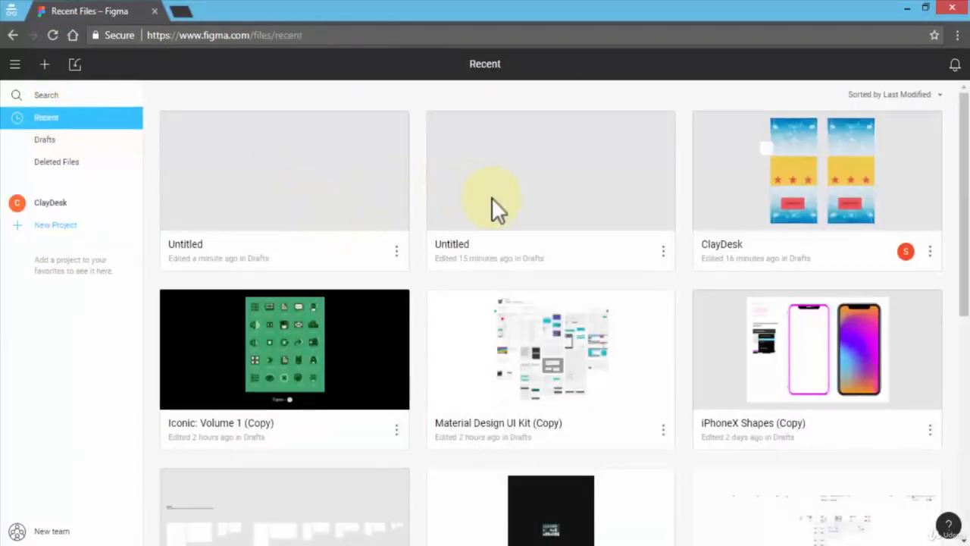
click(729, 211)
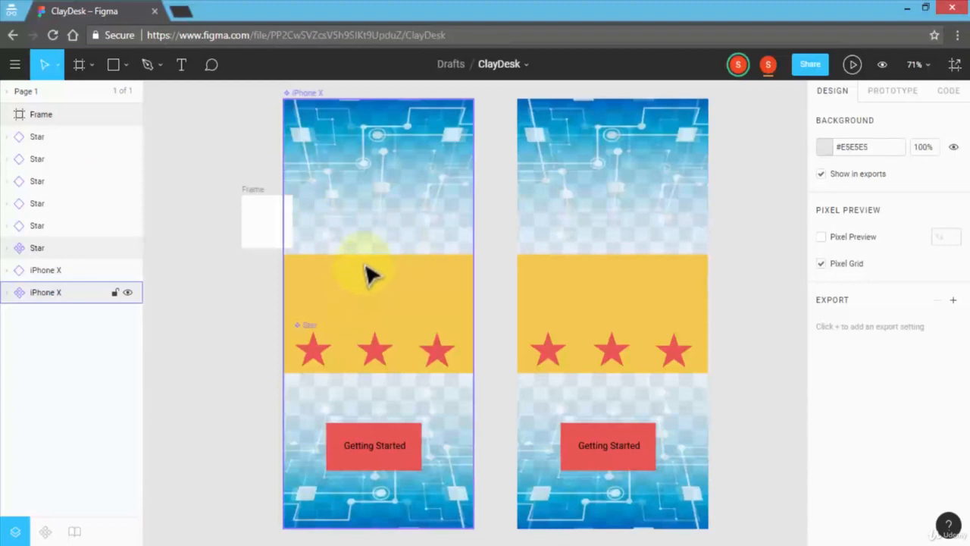
Examine the two iPhone X designs by selecting the master component and its instance in turn, ending on the instance
click(244, 141)
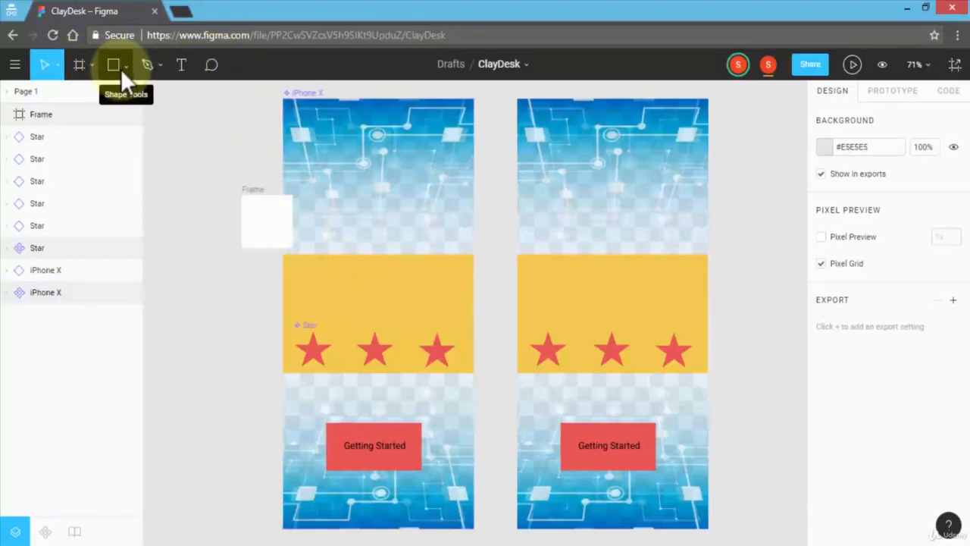
click(328, 151)
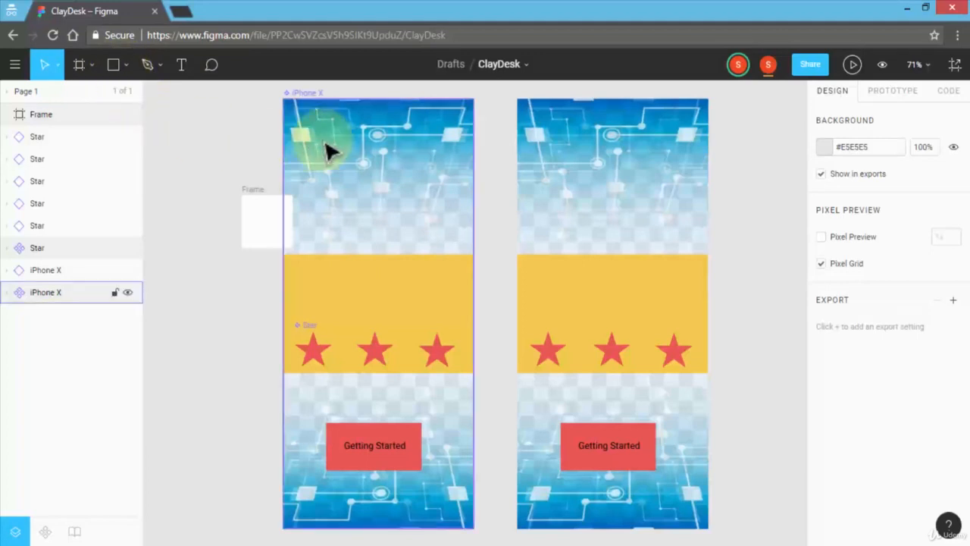
click(567, 144)
click(374, 171)
click(550, 160)
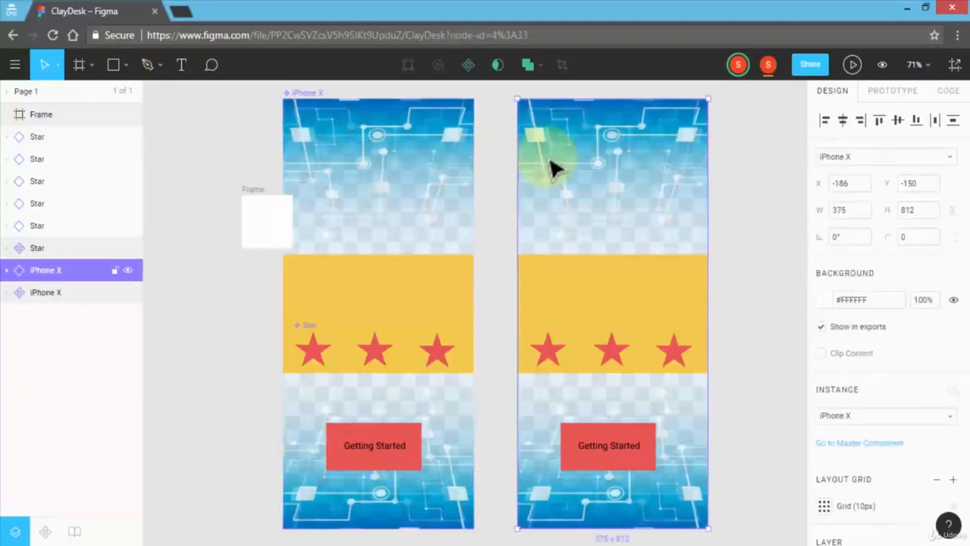
click(439, 165)
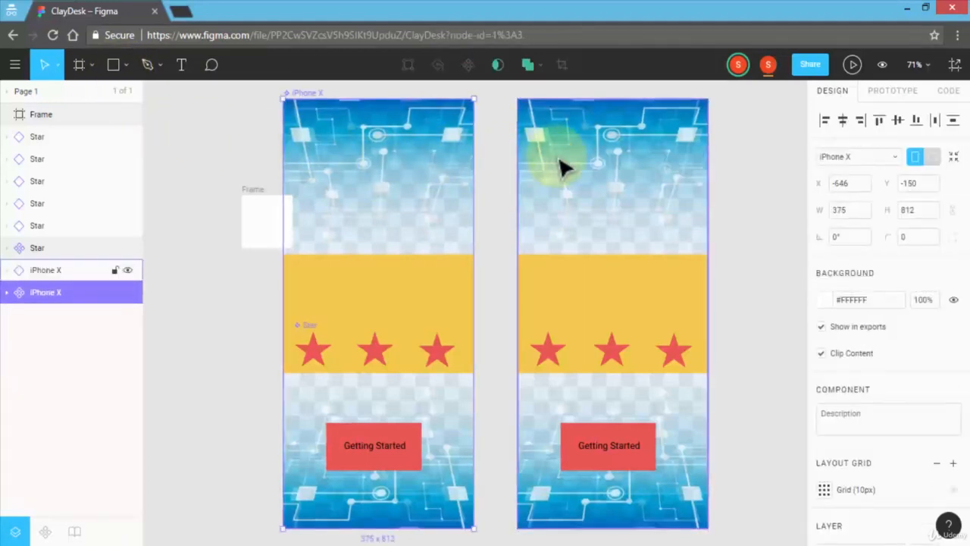
click(391, 353)
click(442, 355)
click(410, 456)
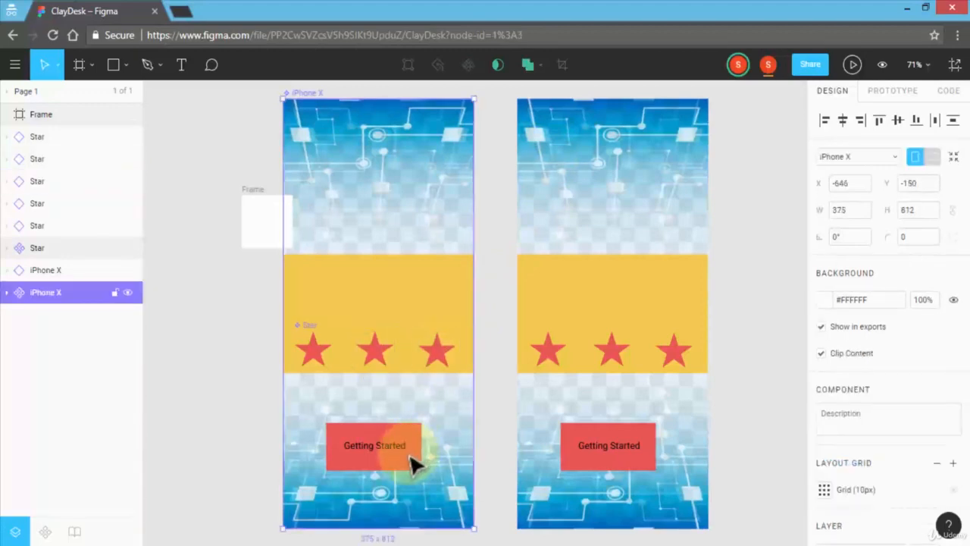
click(584, 447)
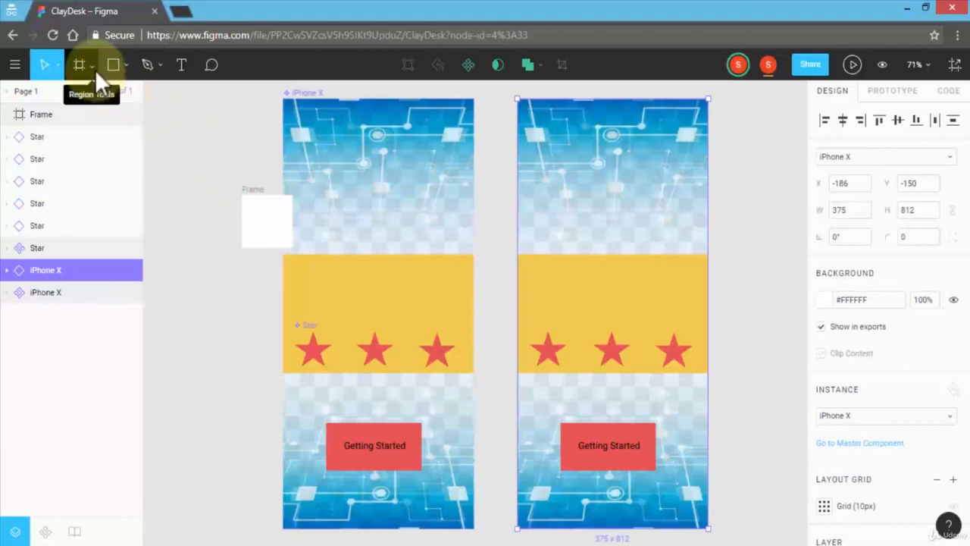
Review the move, region, shape and pen tool options, the Text tool and the comments mode
click(56, 73)
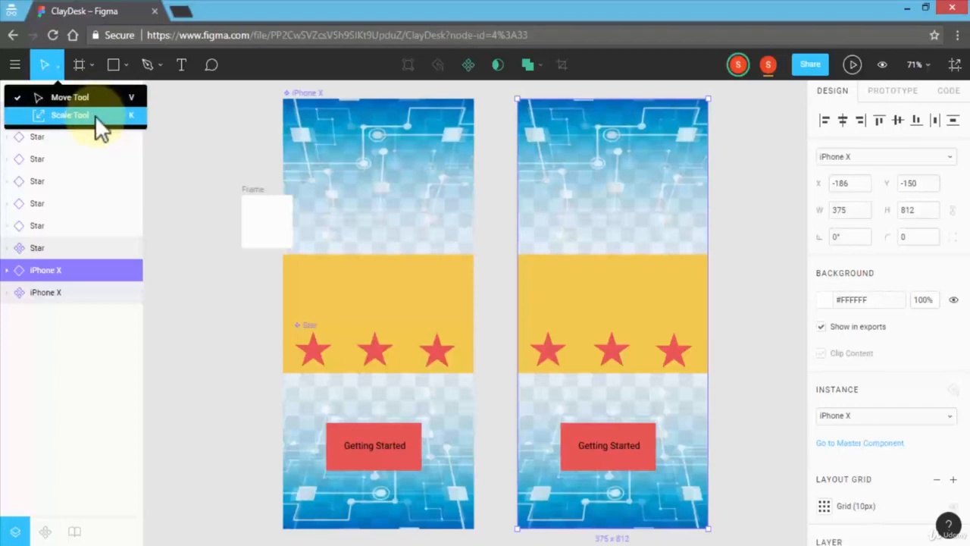
click(93, 65)
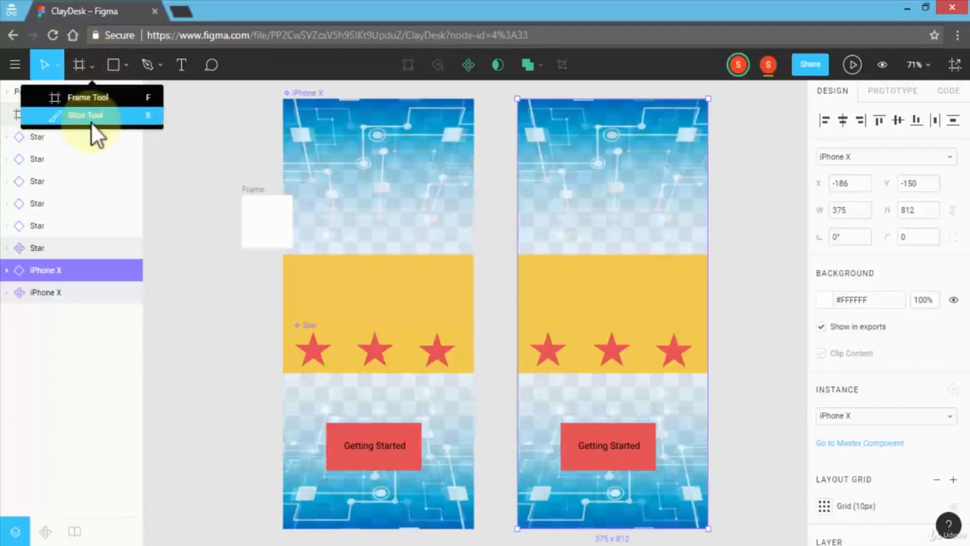
click(126, 64)
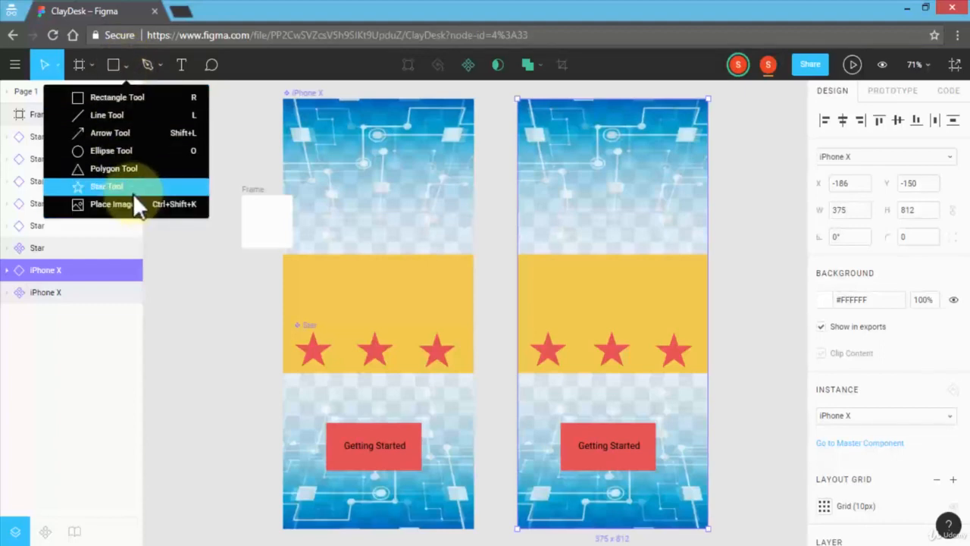
click(159, 67)
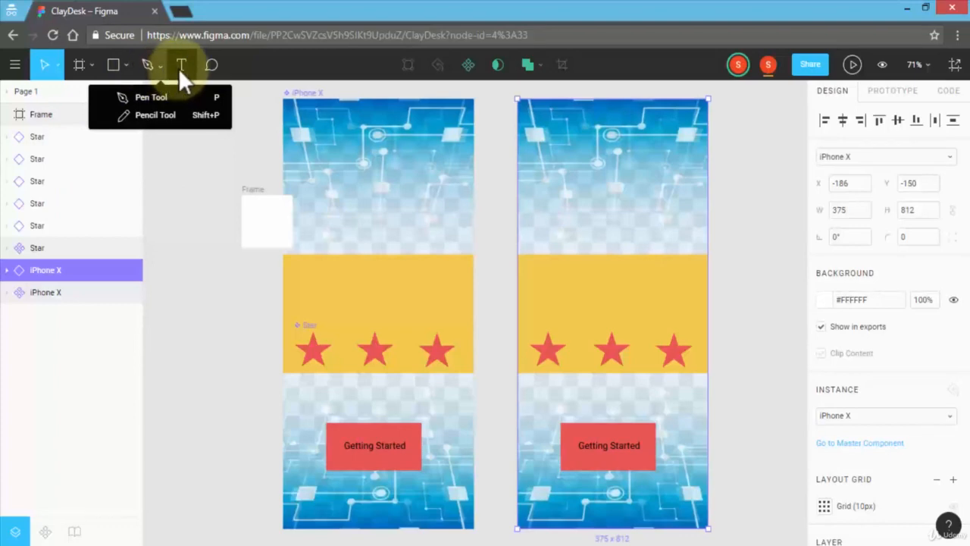
click(183, 68)
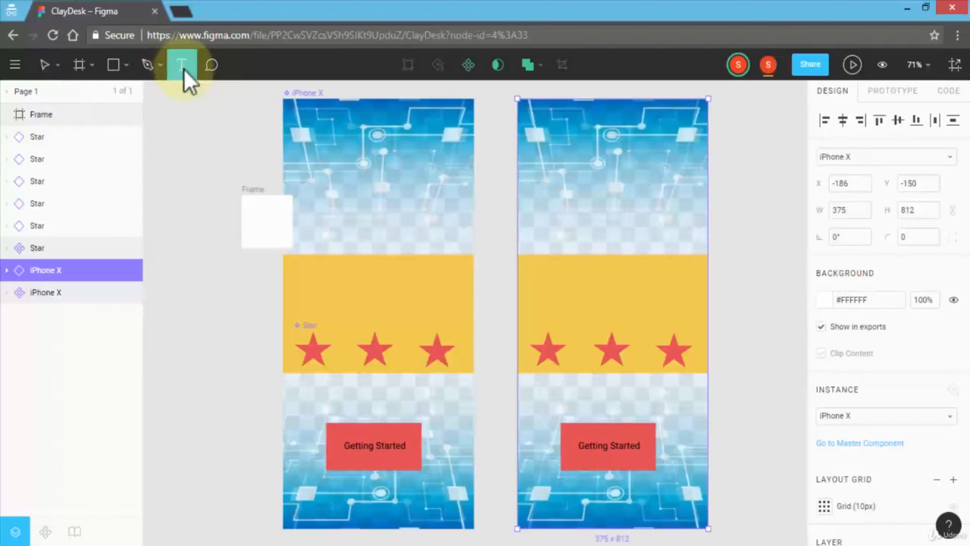
click(213, 66)
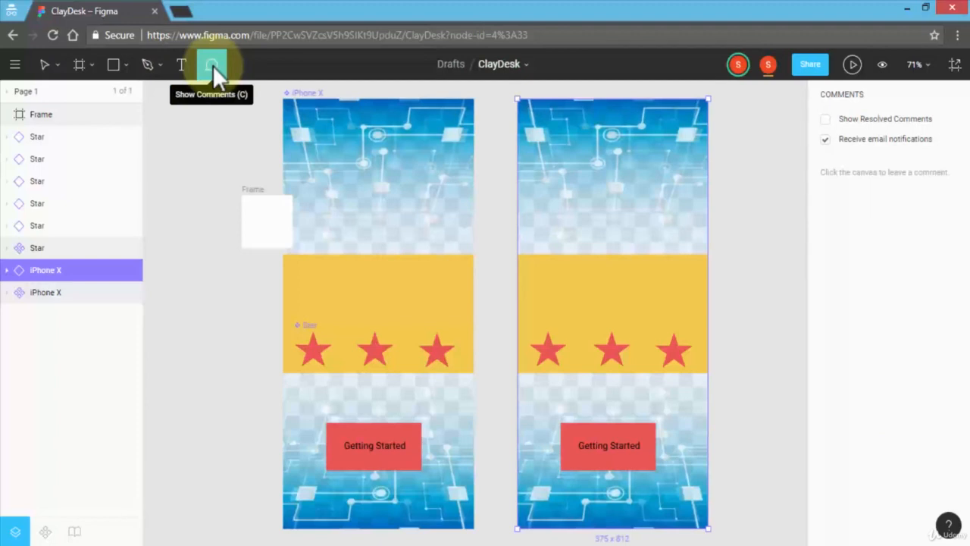
Look at the ClayDesk file's title and its sharing settings, and close them without changes
double_click(500, 64)
click(514, 65)
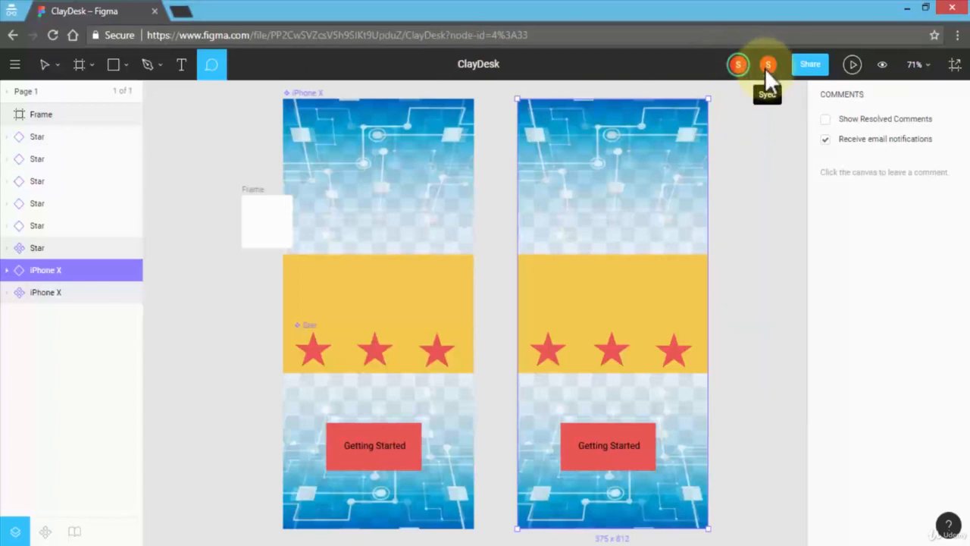
click(811, 65)
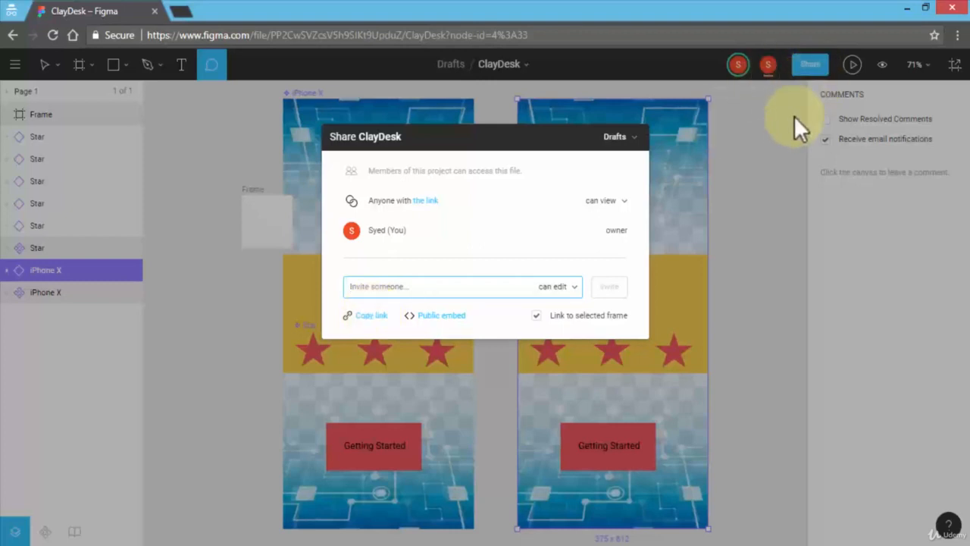
click(796, 51)
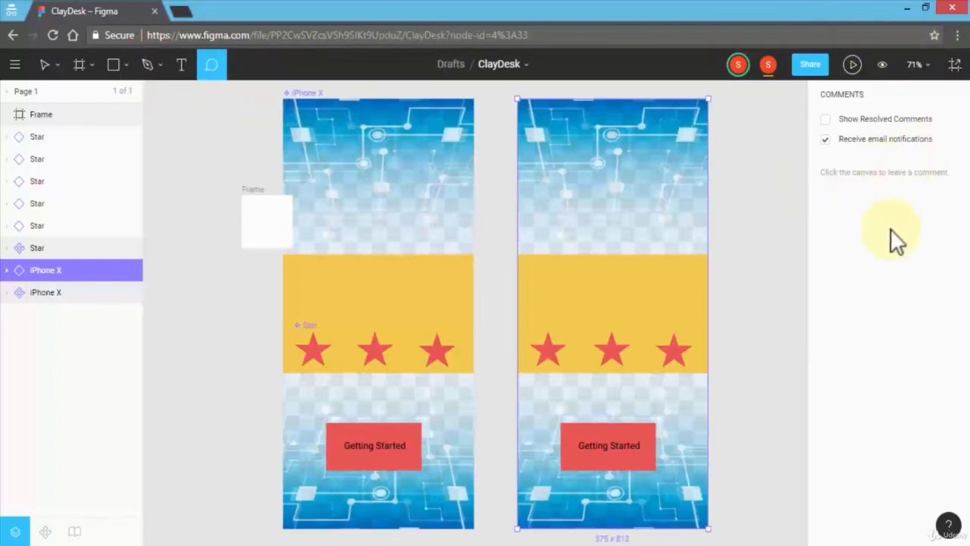
Return to the Move tool and view the iPhone X instance's prototype and code settings before going back to its design properties
key(v)
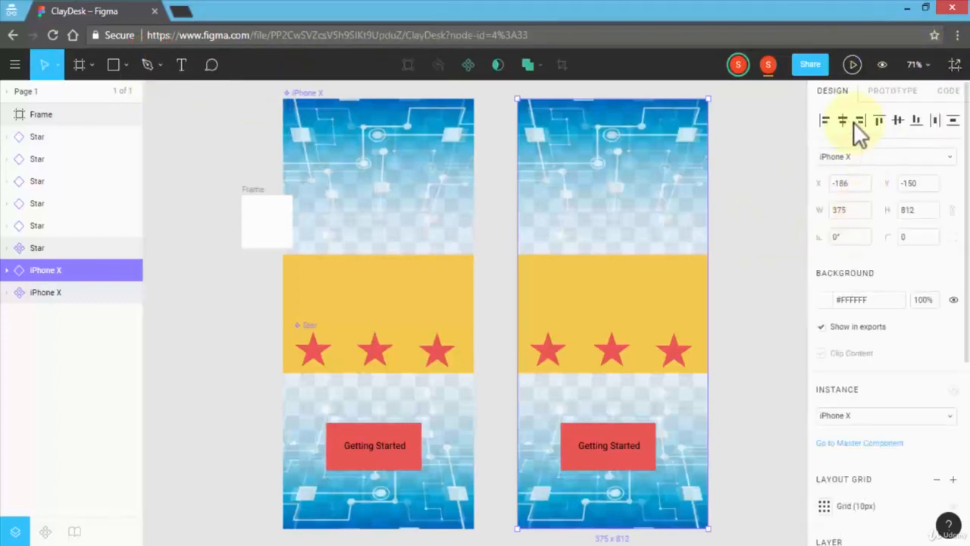
click(889, 91)
click(948, 93)
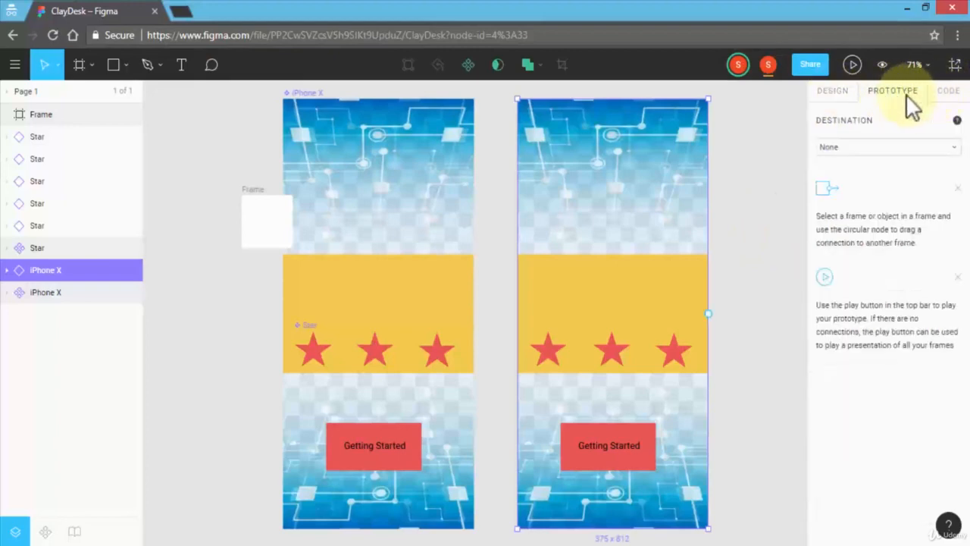
click(833, 92)
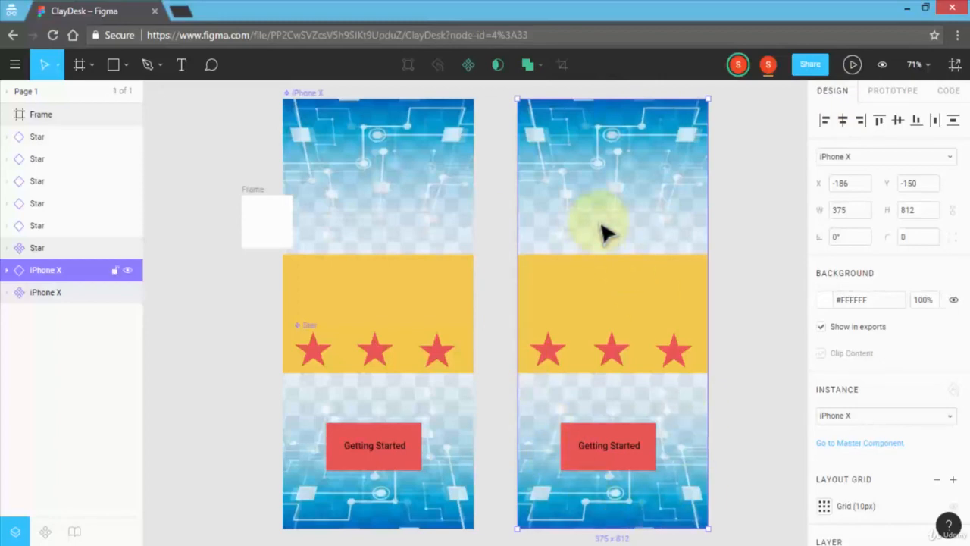
Review the device frame presets and the remaining design properties of the iPhone X instance, down to effects and export
click(928, 157)
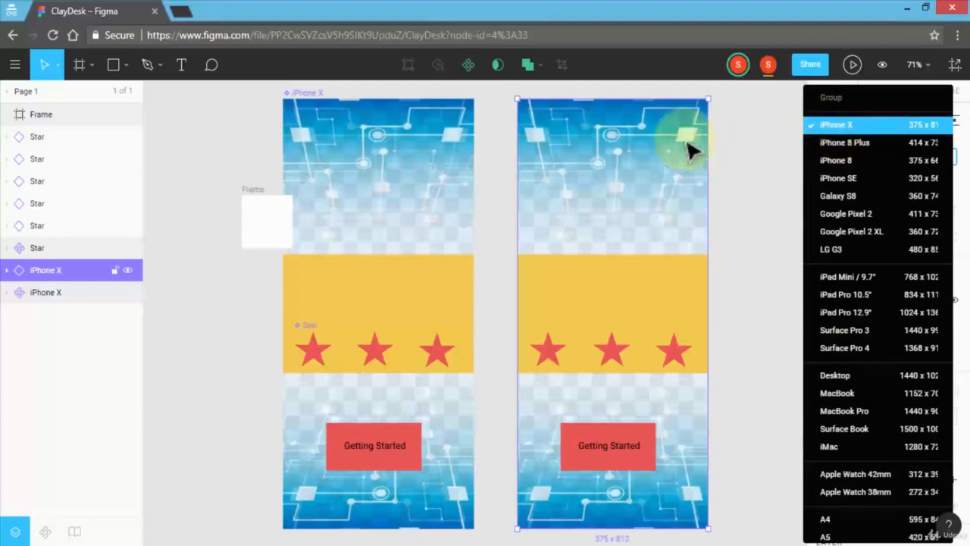
click(663, 174)
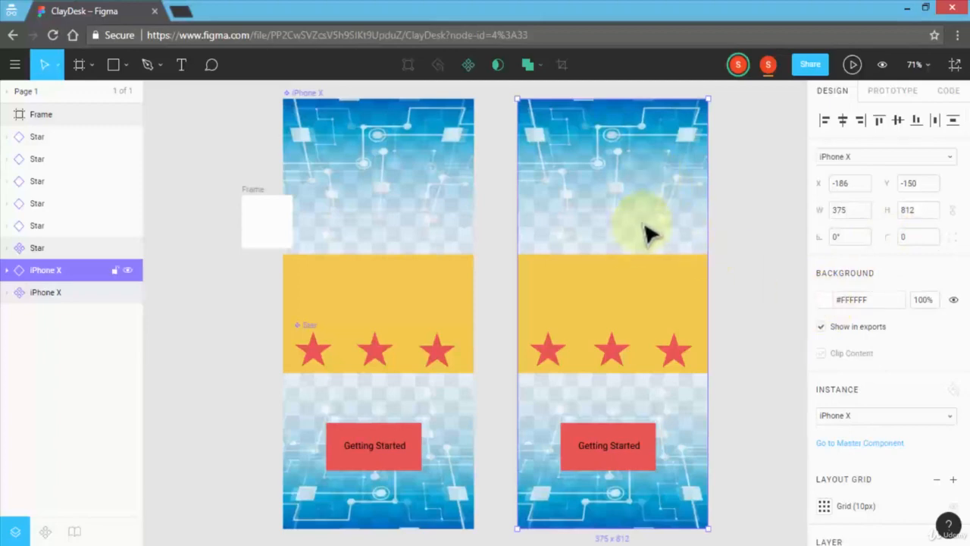
scroll(830, 265, down, 2)
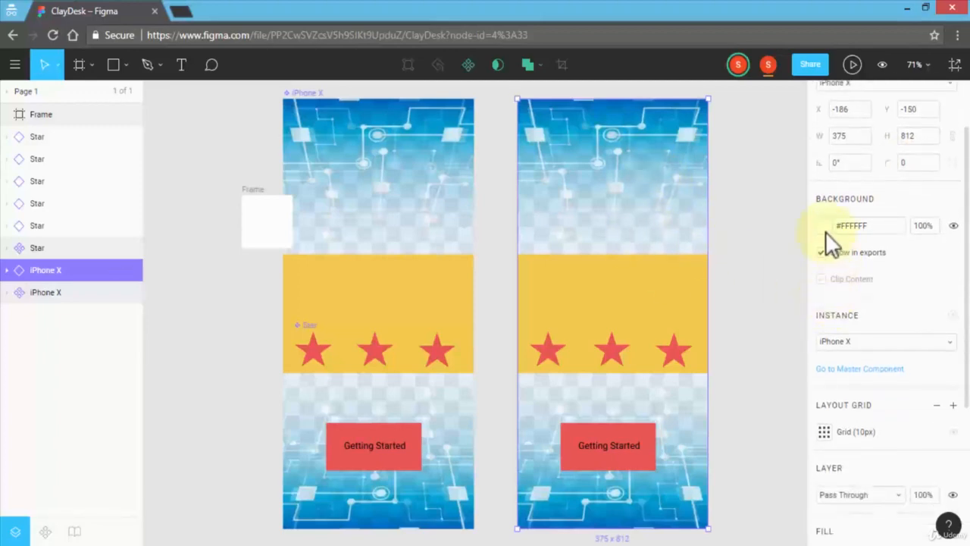
scroll(826, 231, down, 4)
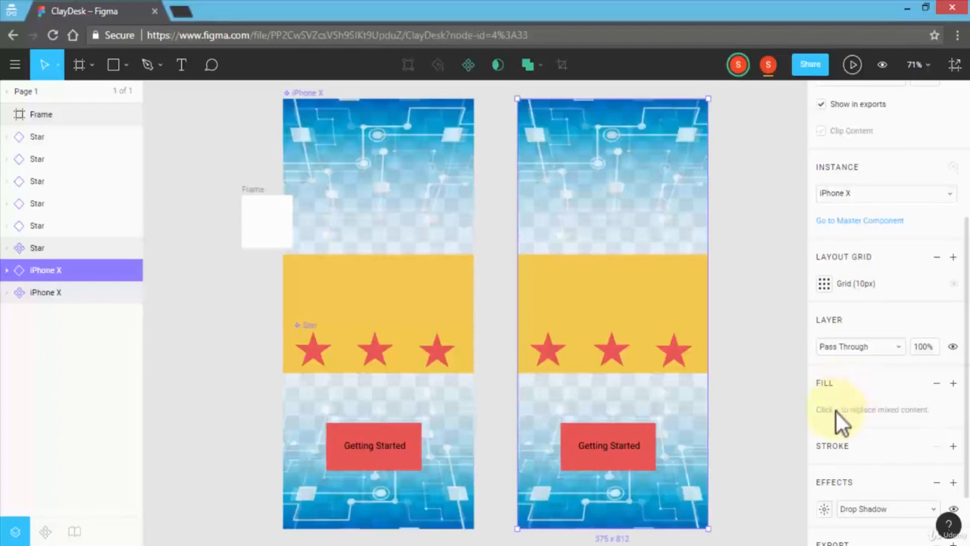
scroll(848, 480, down, 2)
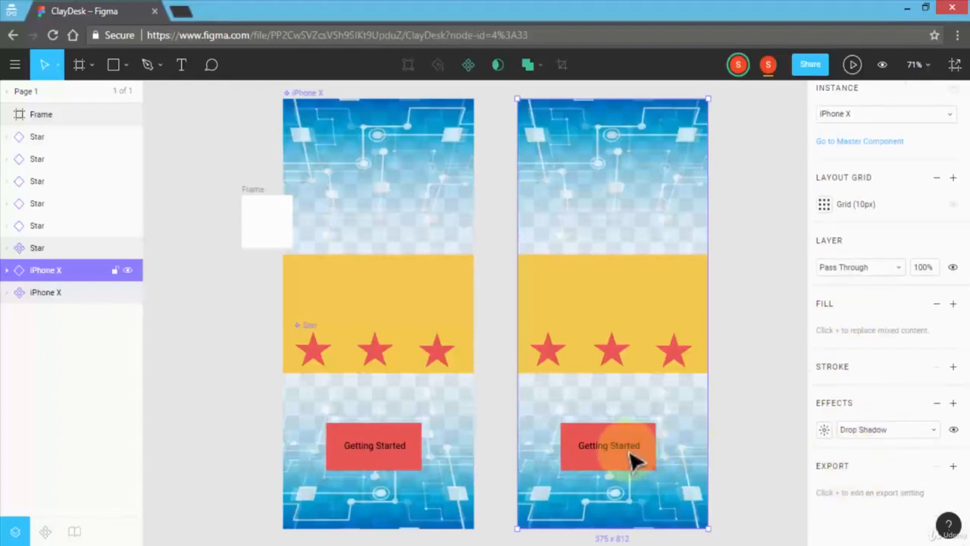
Select the middle star on the iPhone X instance and view its design and prototype properties
click(615, 356)
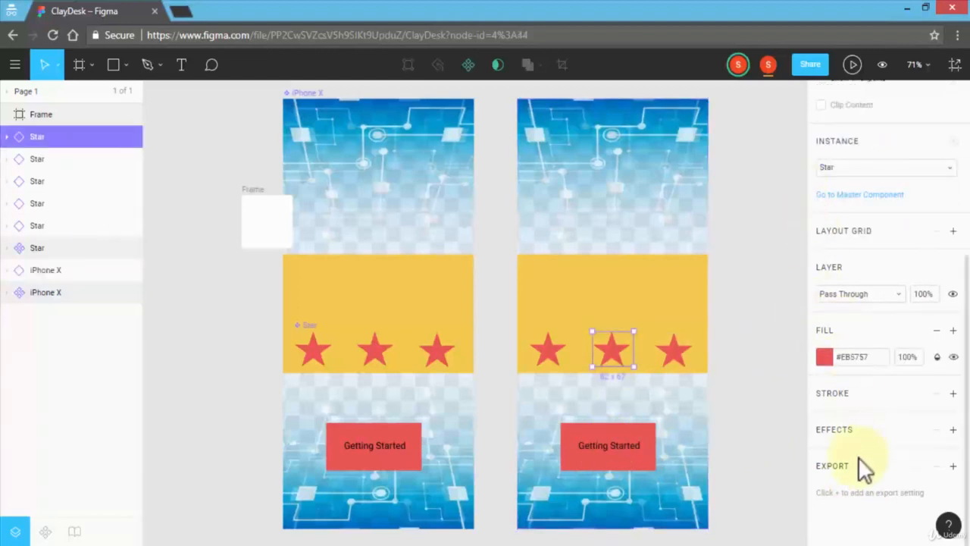
scroll(859, 456, up, 1)
scroll(859, 457, up, 2)
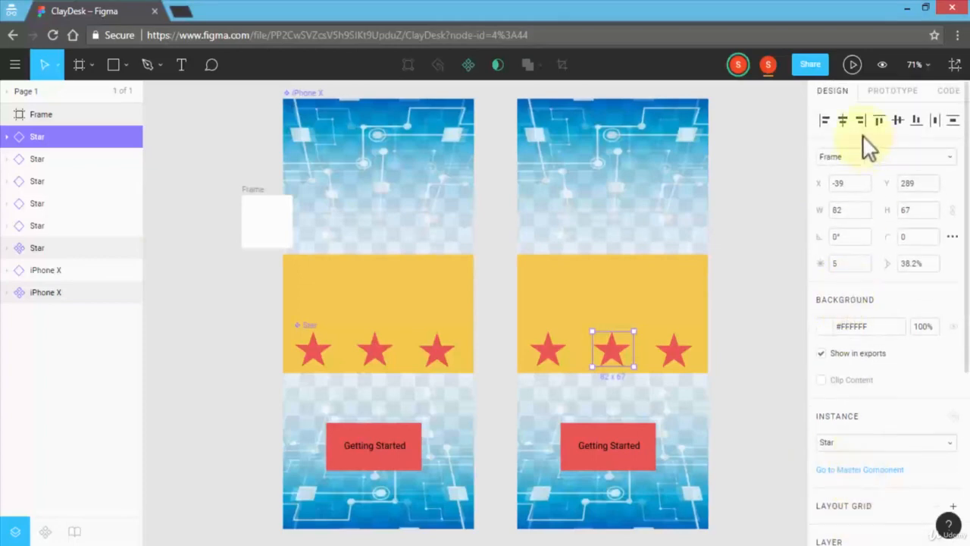
click(881, 92)
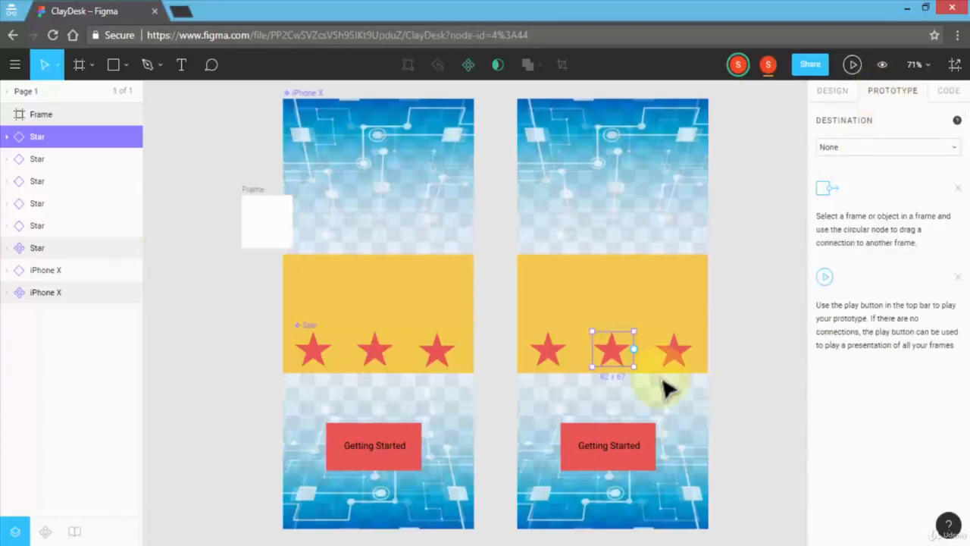
Review the available prototype destinations for the iPhone X instance without choosing one, keeping the instance selected
click(641, 212)
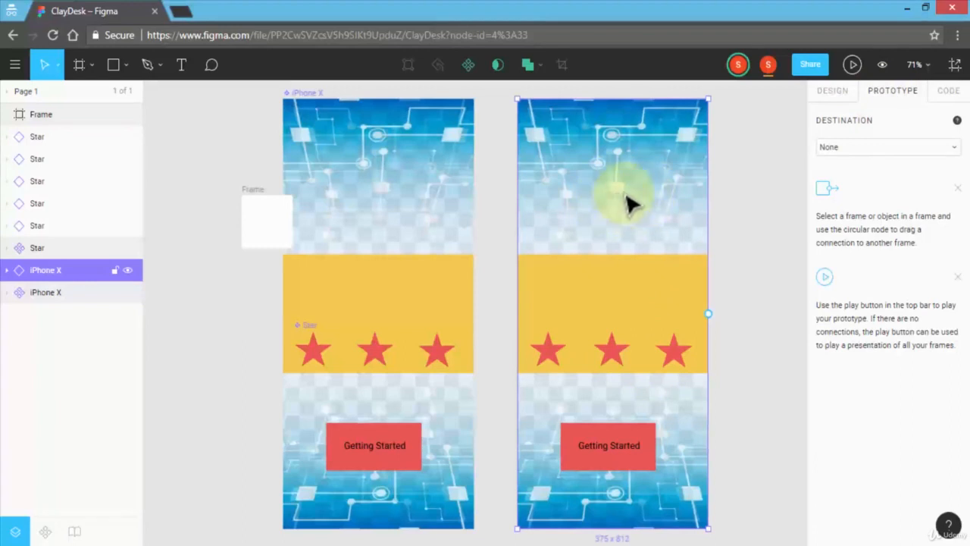
click(857, 145)
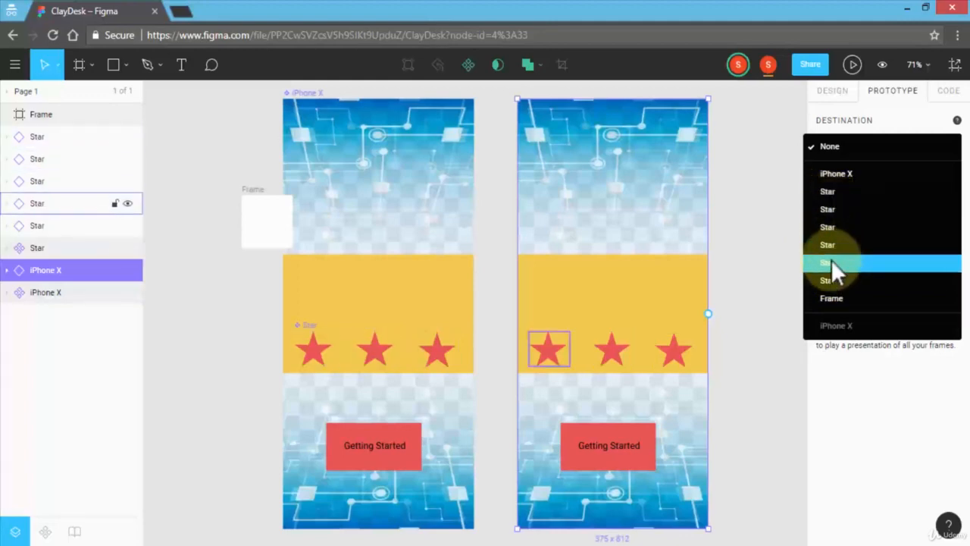
click(758, 265)
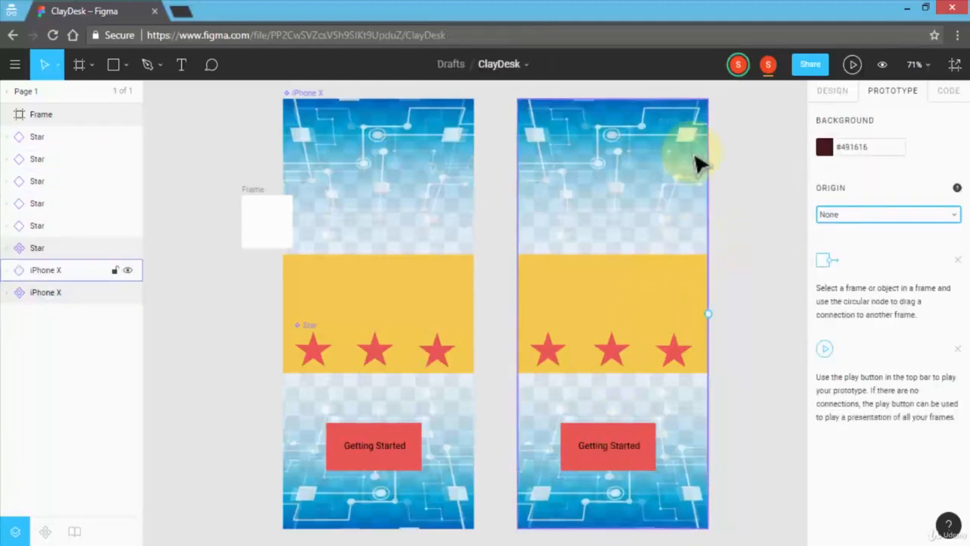
click(648, 190)
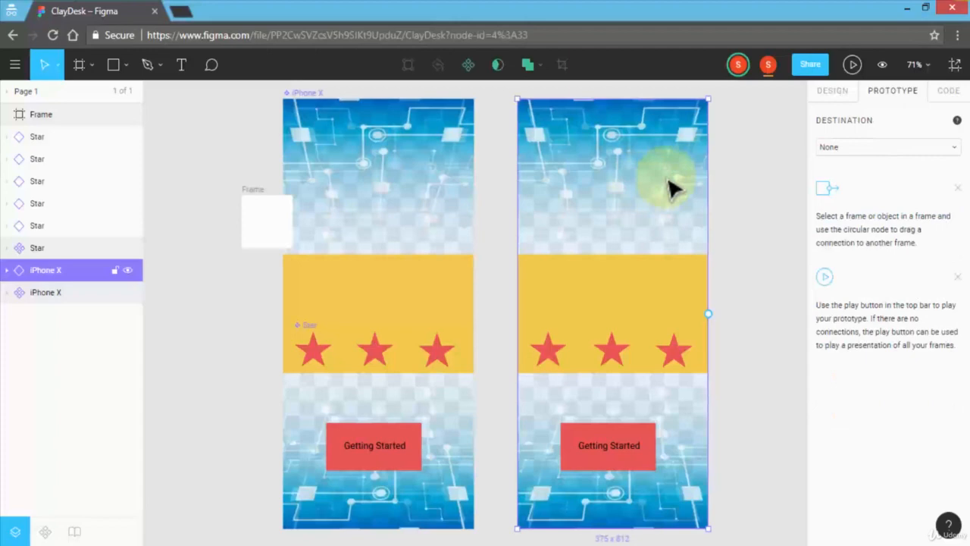
View the iPhone X instance's CSS code properties, highlighting its position and size values
click(940, 89)
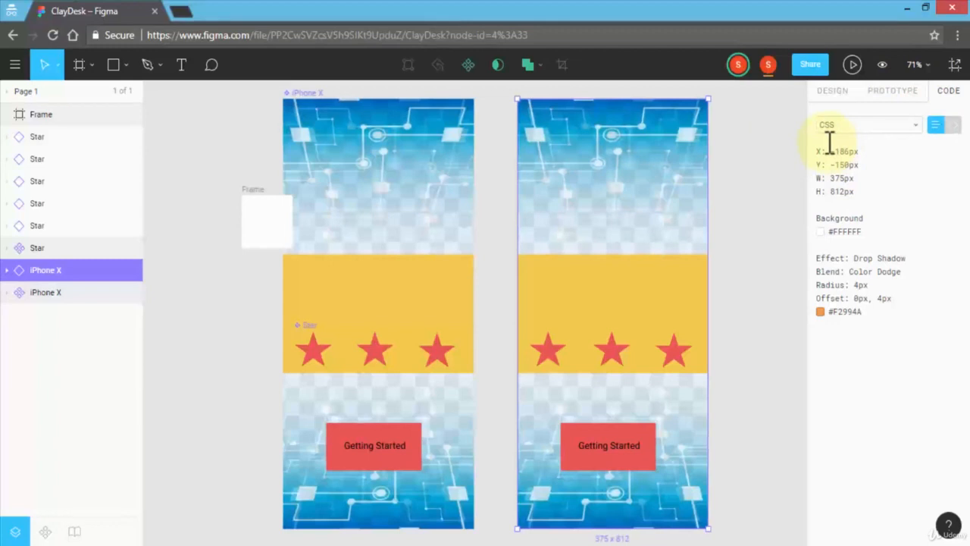
drag(817, 149, 862, 192)
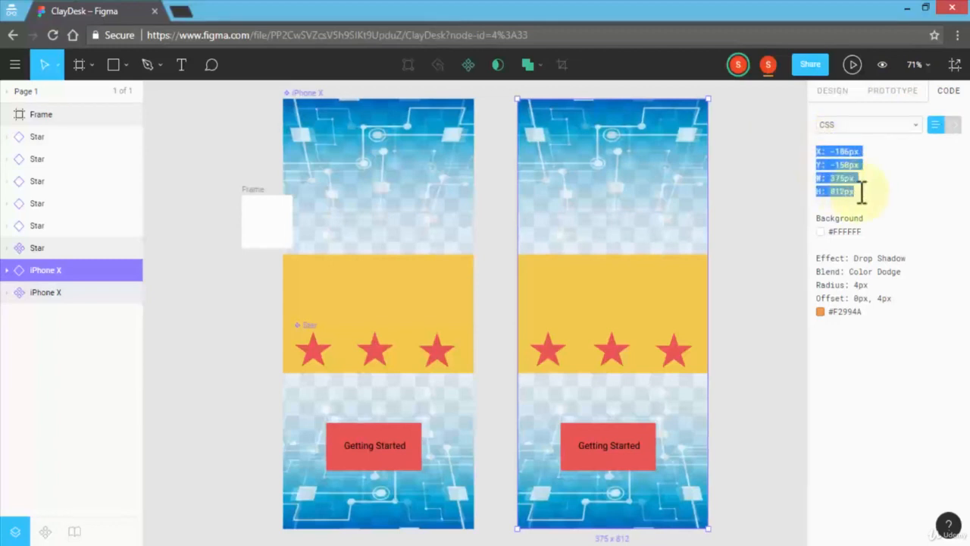
click(896, 190)
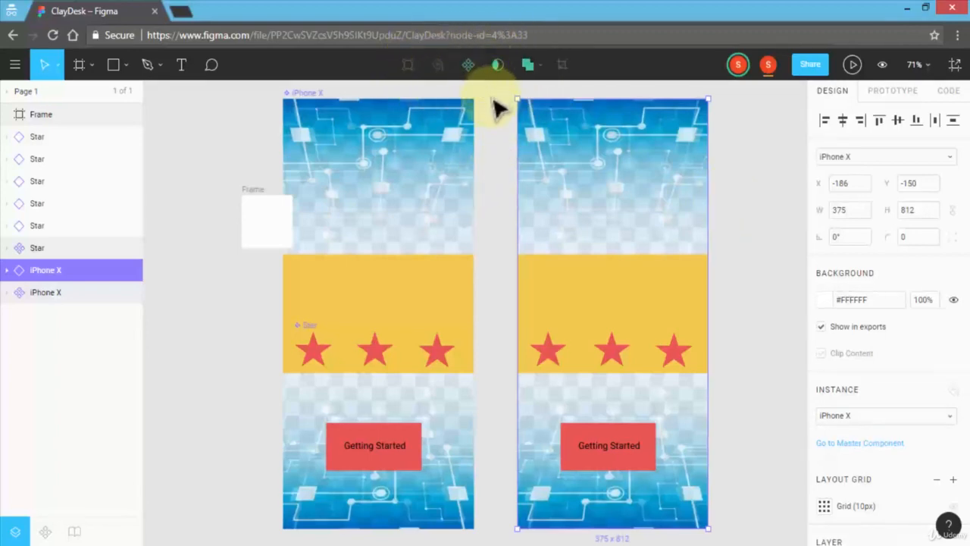
Compare the iPhone X master component with its instance, and review the boolean and flatten operations without applying any
click(455, 162)
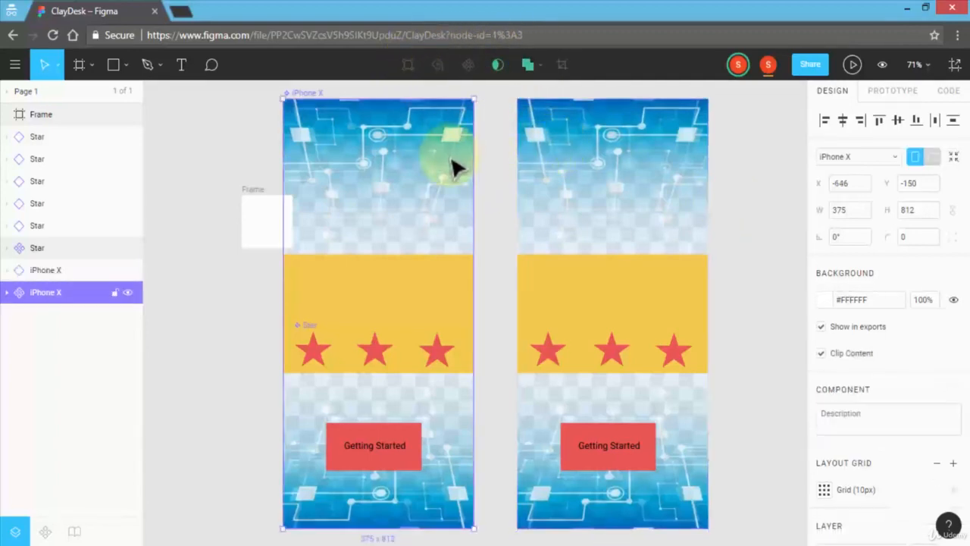
click(546, 184)
click(432, 173)
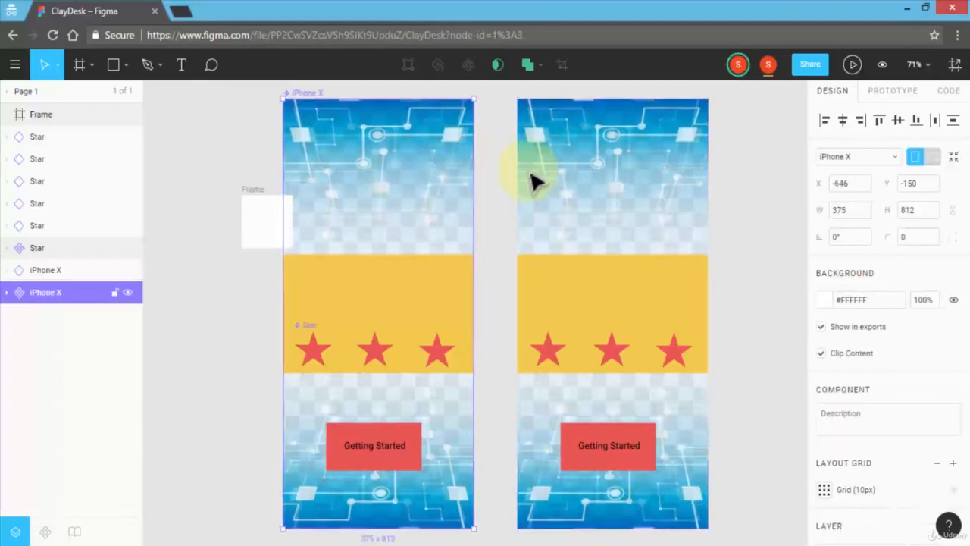
click(551, 173)
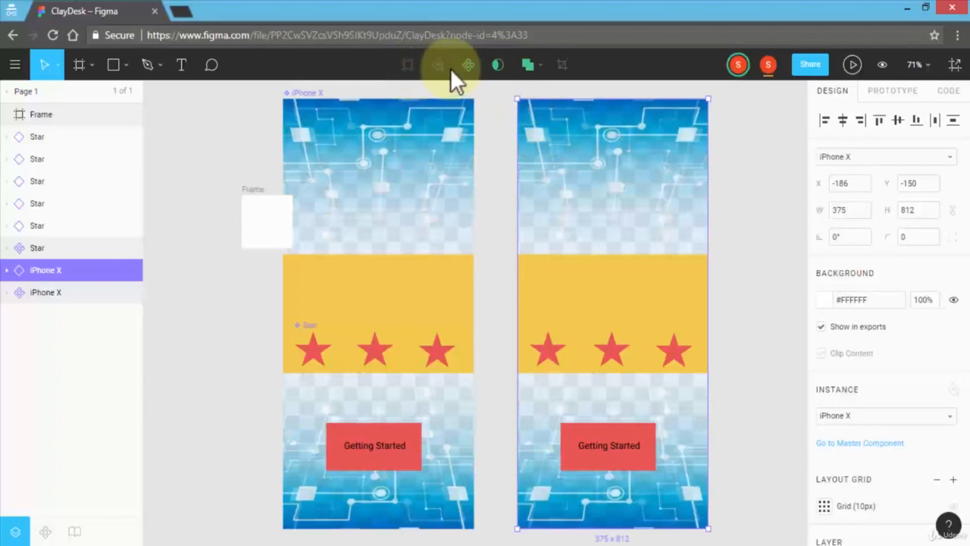
click(539, 67)
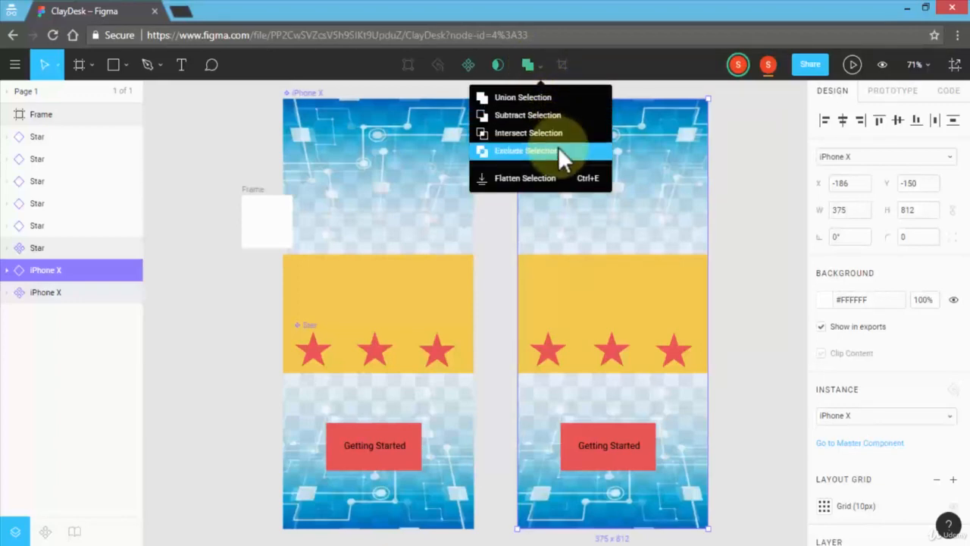
click(621, 59)
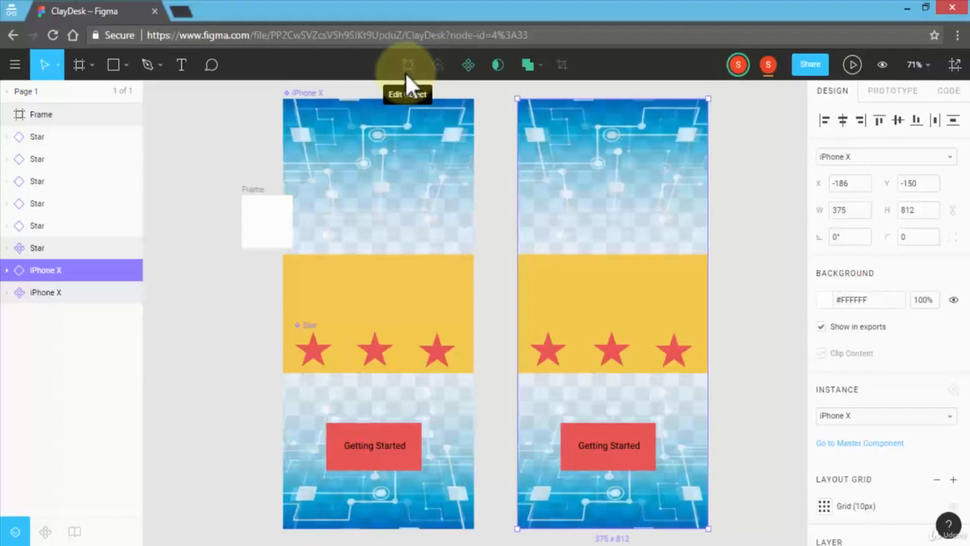
Edit the Getting Started button's rectangle in the iPhone X master component, moving its upper-right corner point to about X 272, Y 603.5
double_click(419, 444)
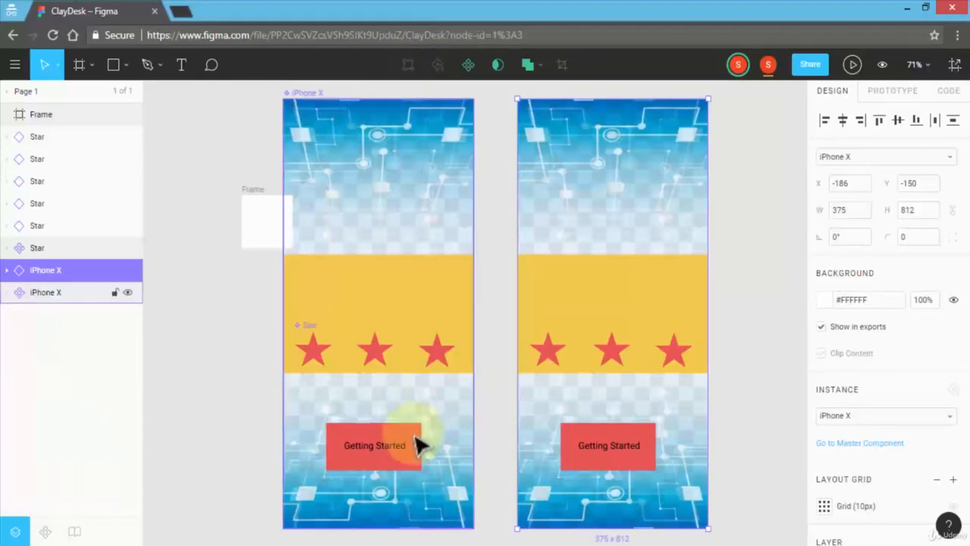
click(408, 66)
mouse_move(423, 426)
mouse_down()
mouse_move(489, 327)
mouse_move(402, 388)
mouse_move(320, 413)
mouse_move(444, 401)
mouse_move(443, 433)
mouse_move(501, 421)
mouse_move(426, 433)
mouse_move(336, 277)
mouse_move(410, 414)
mouse_move(433, 428)
mouse_move(424, 422)
mouse_up()
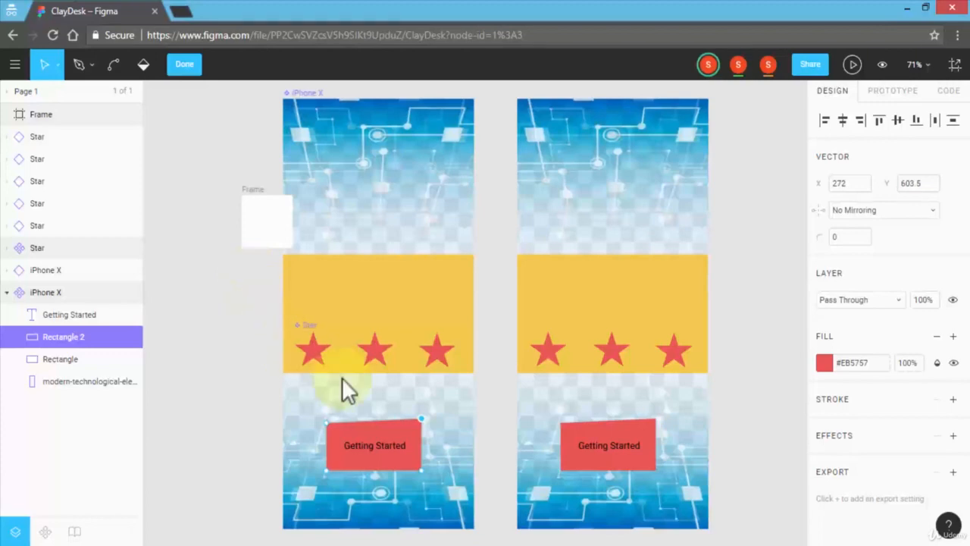
Switch to the Figma desktop app and open the ClayDesk file with its iPhone X master component selected
click(606, 540)
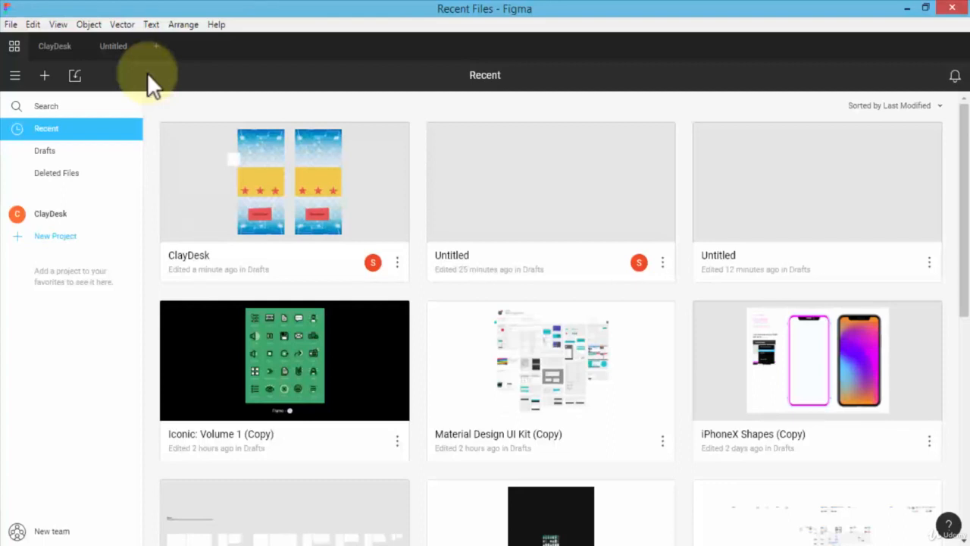
double_click(193, 189)
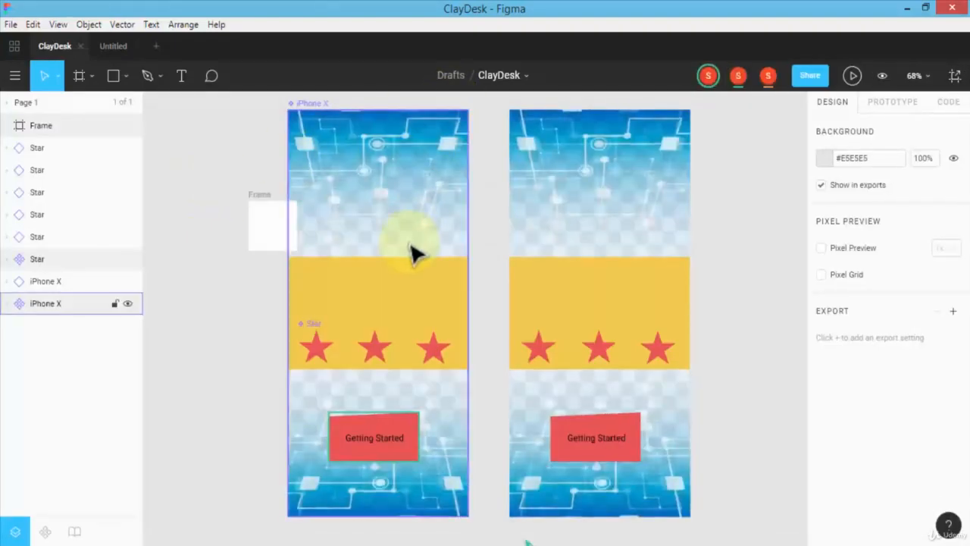
click(409, 440)
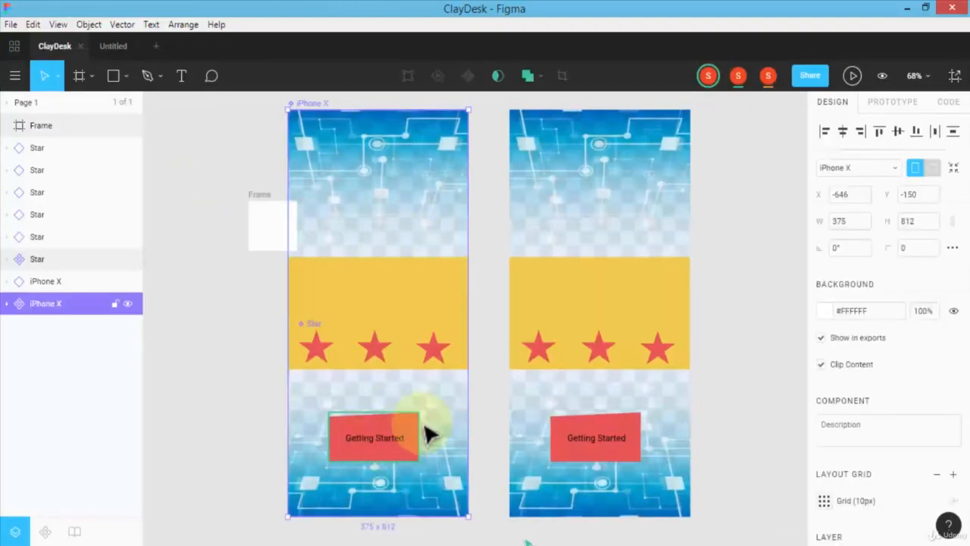
Compare the desktop app's File, Object, Vector and Text commands with the editor's own command list, and close both without applying anything
click(125, 24)
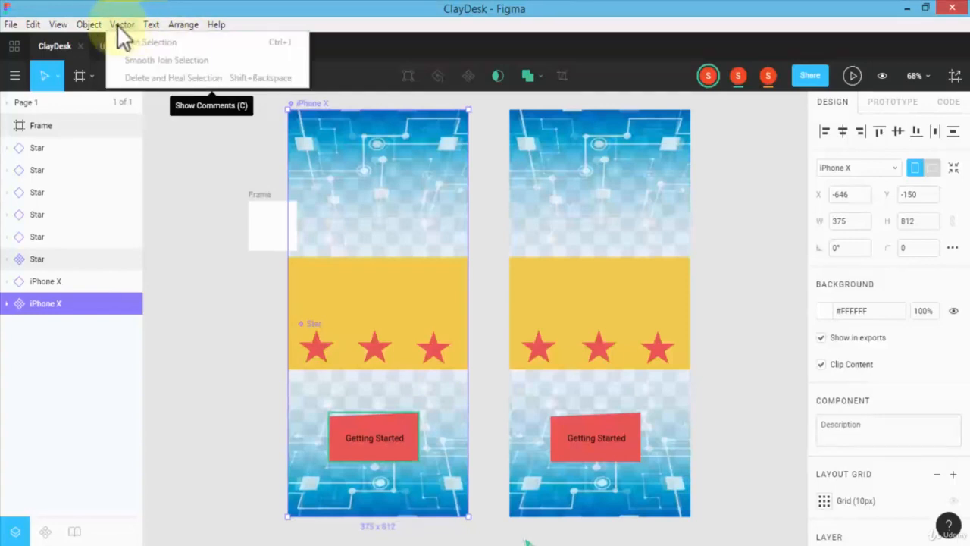
mouse_move(78, 24)
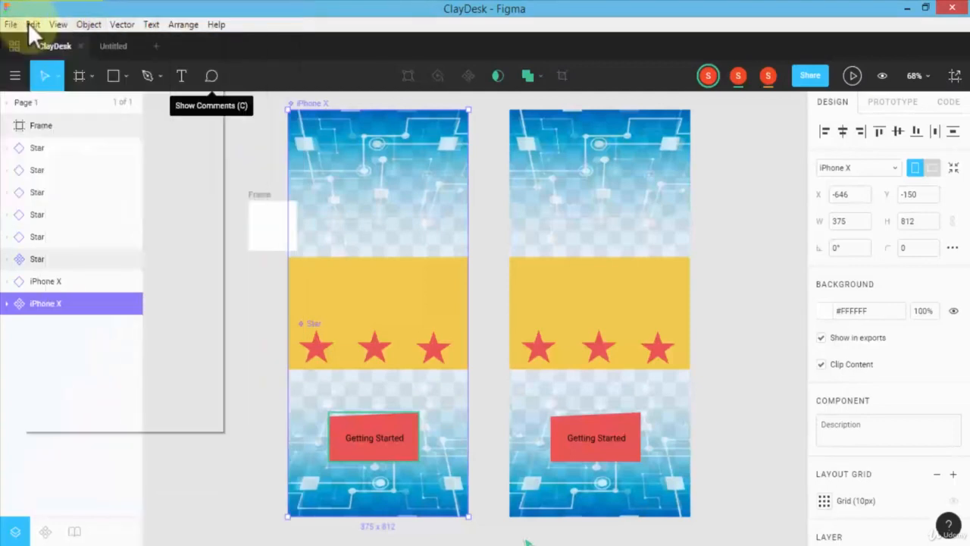
click(11, 83)
click(11, 82)
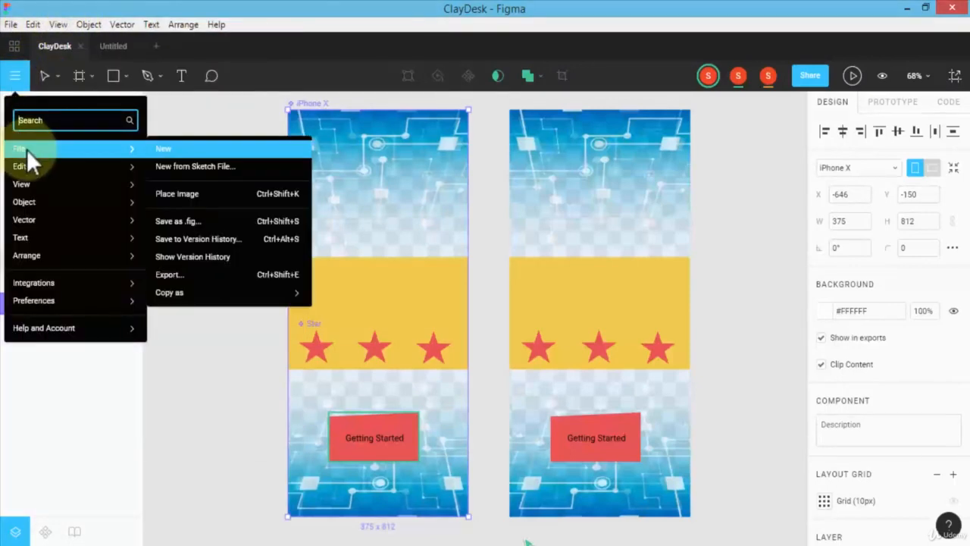
mouse_move(37, 238)
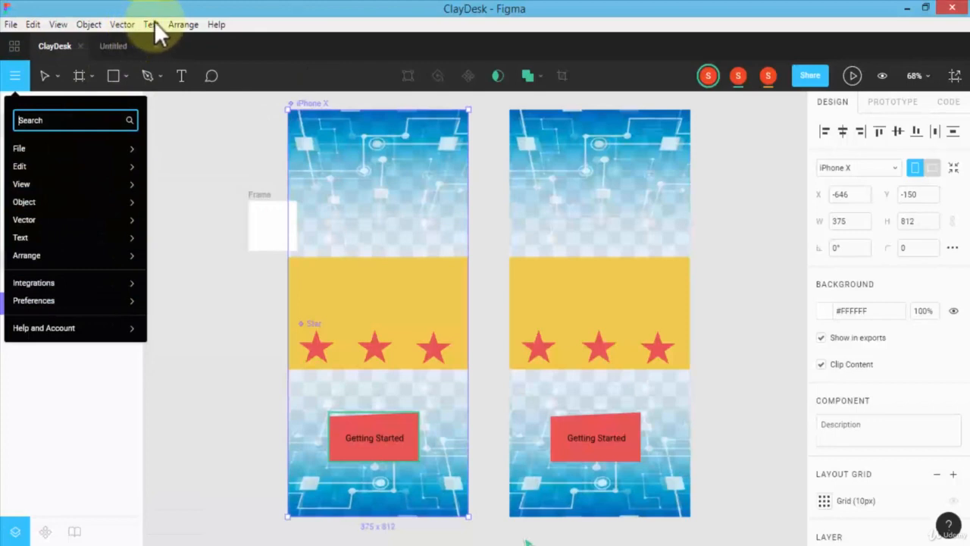
click(152, 24)
mouse_move(89, 24)
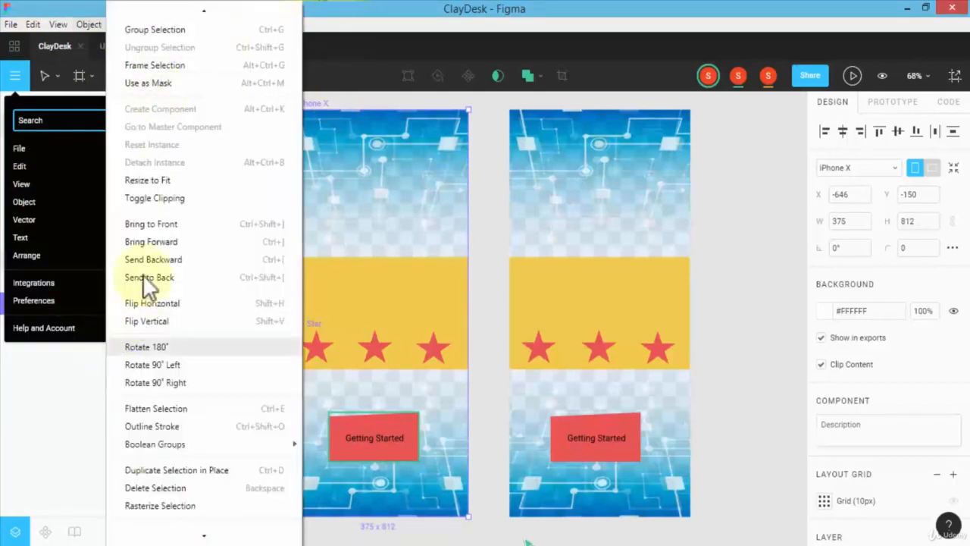
click(734, 222)
click(733, 221)
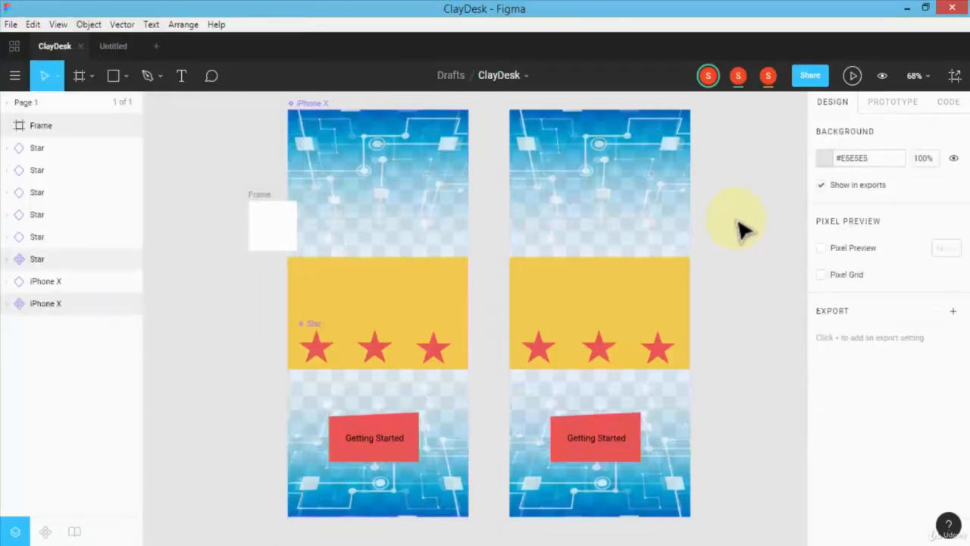
click(260, 249)
click(253, 319)
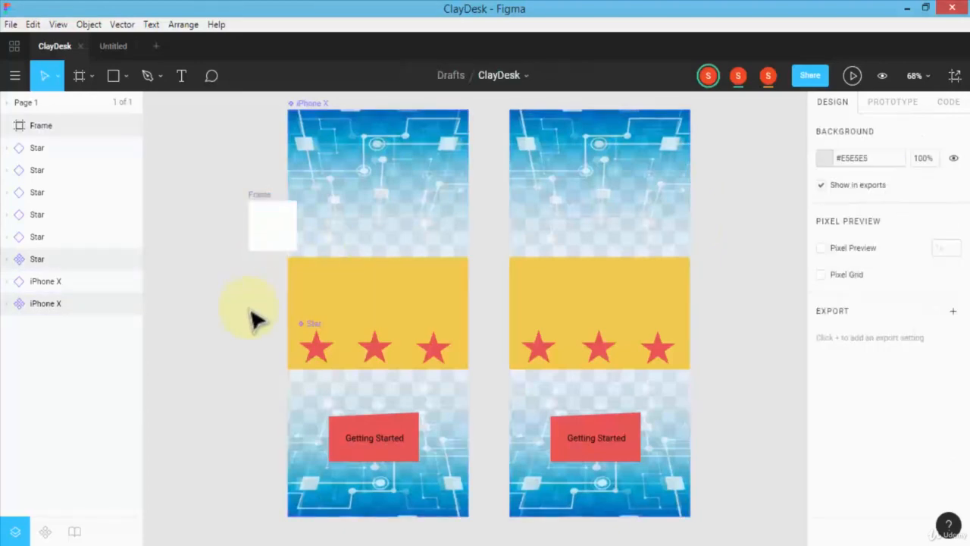